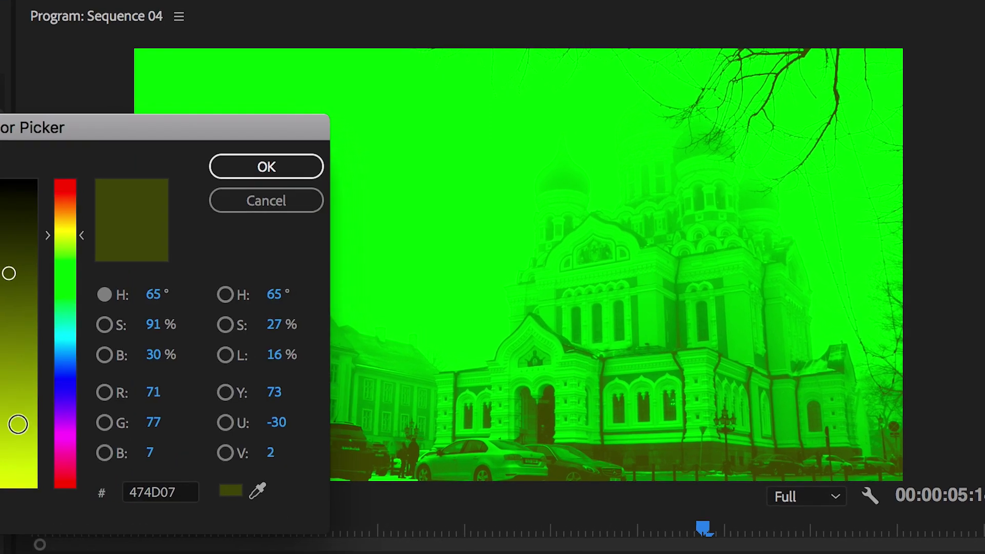
- Return to Sequence 04's cathedral clip with no effects, after previewing the duotone
click(65, 393)
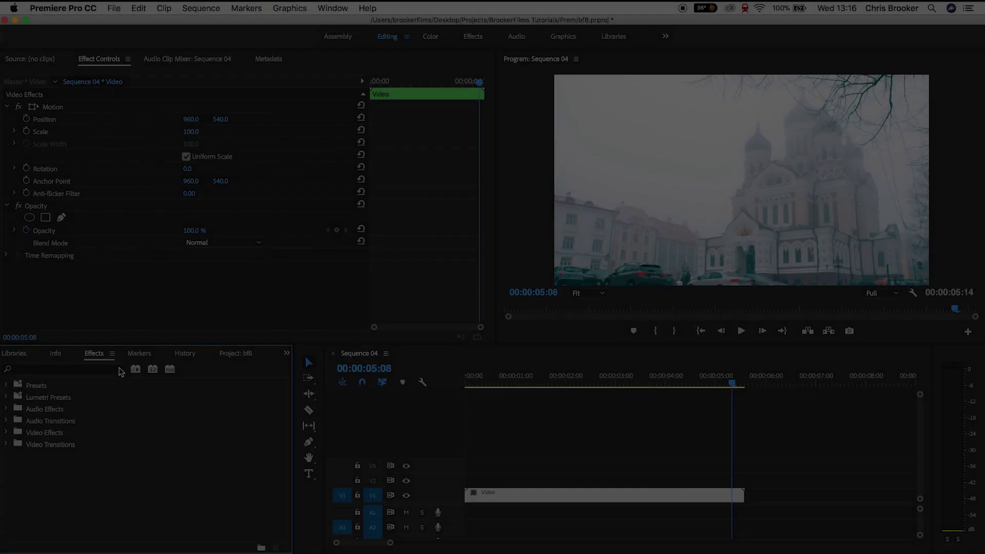
- Apply Levels to the cathedral clip and raise its black input level to 29
click(553, 468)
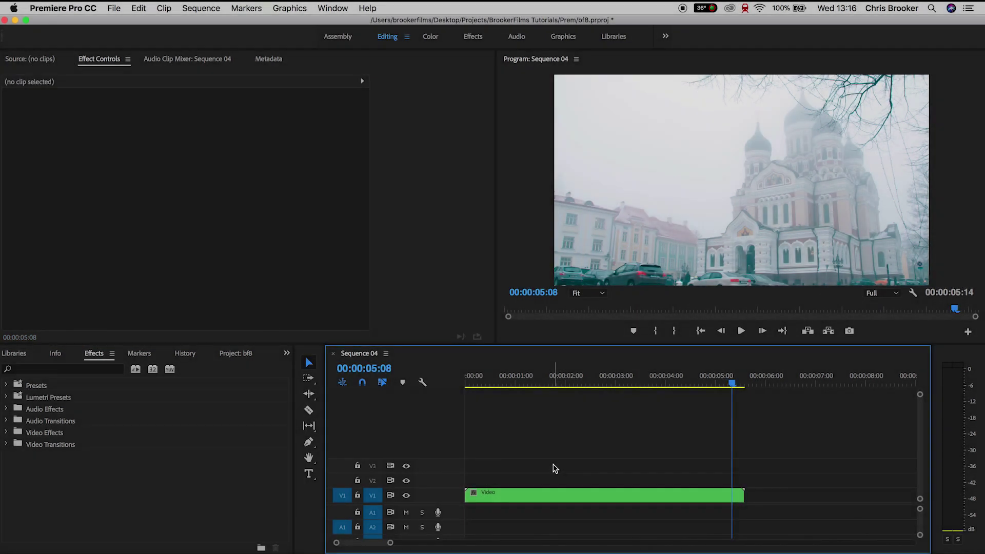
click(526, 496)
click(83, 371)
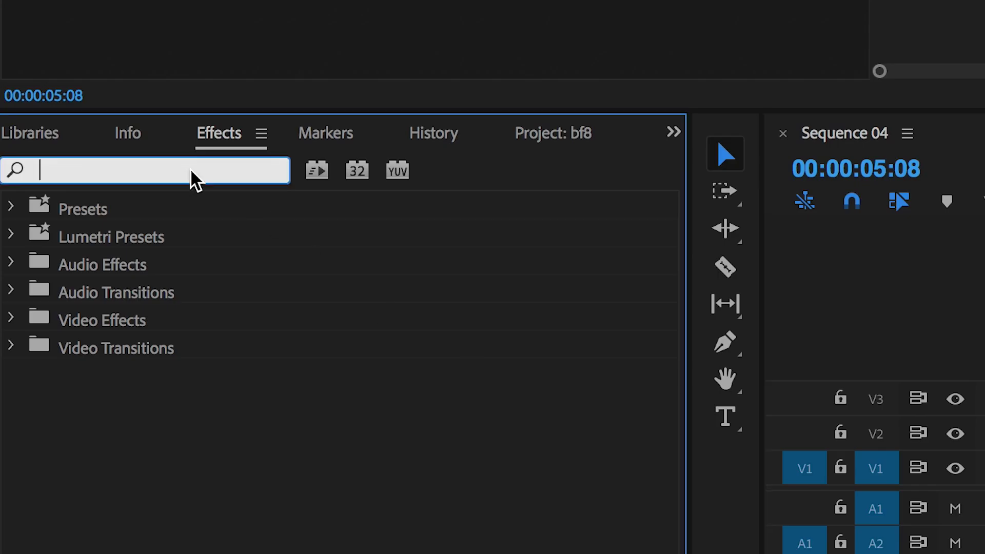
text(lev)
mouse_move(115, 375)
mouse_down()
mouse_move(369, 425)
mouse_move(520, 475)
mouse_up()
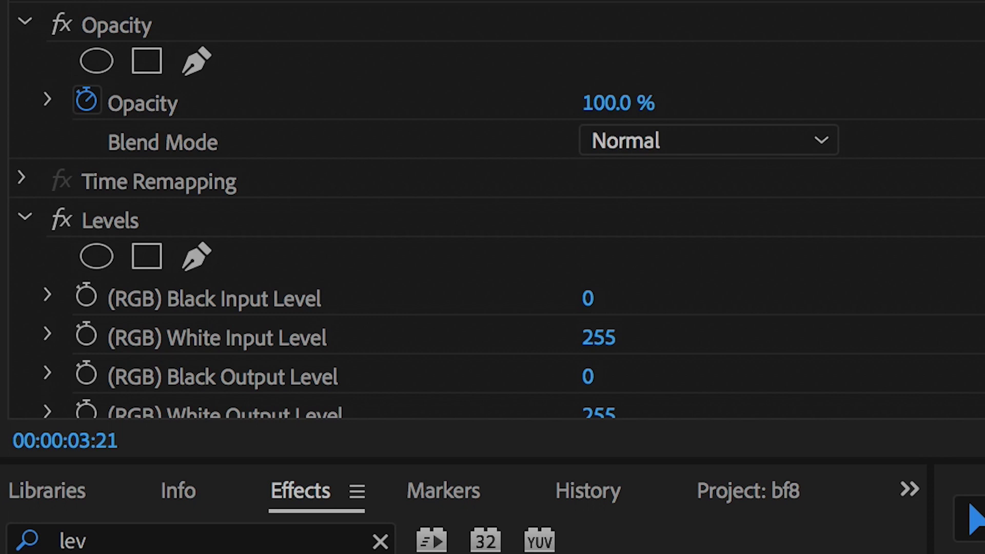
drag(590, 303, 615, 302)
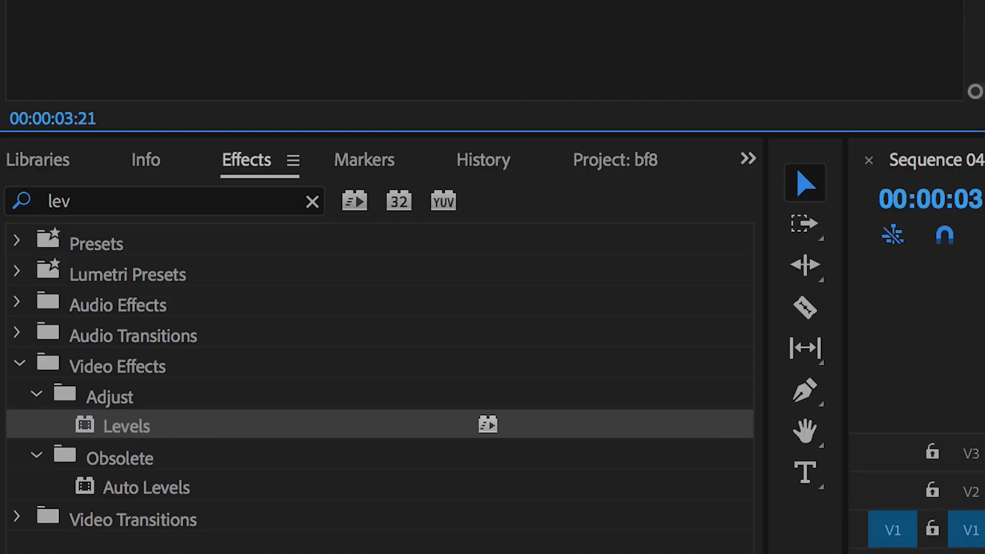
- Add a Tint effect to the cathedral clip with Map Black To set to dark blue
click(120, 205)
text(ti)
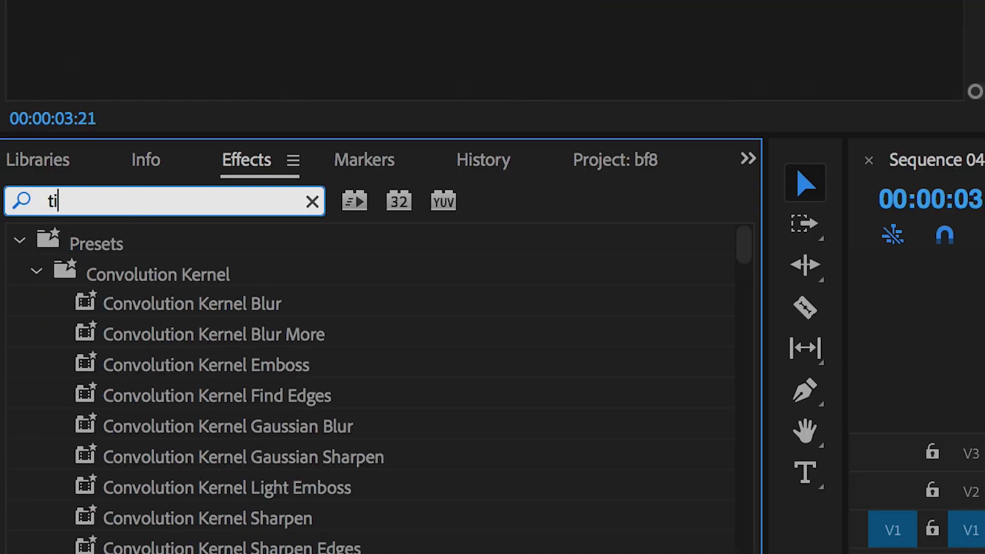
text(nt)
mouse_move(123, 428)
mouse_down()
mouse_move(132, 402)
mouse_move(233, 366)
mouse_up()
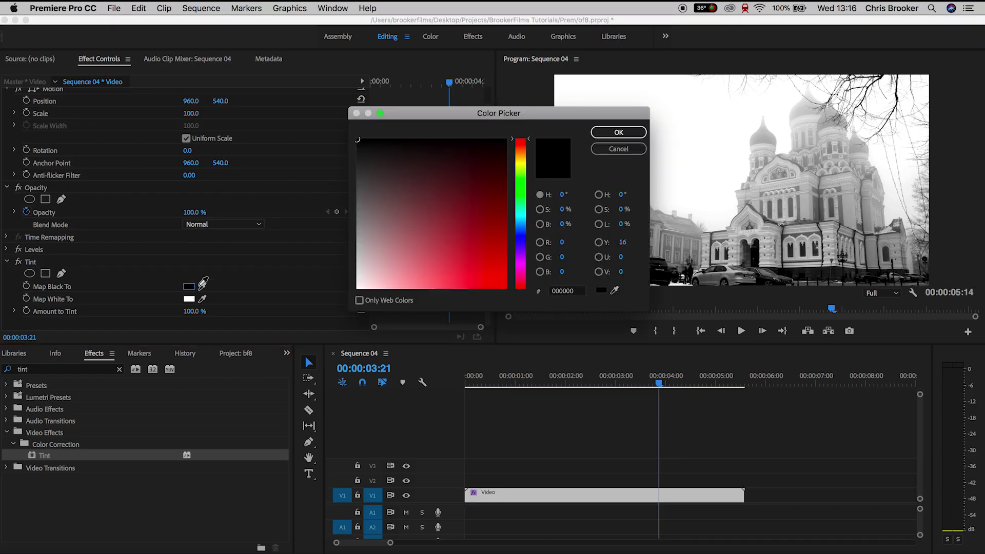
click(520, 234)
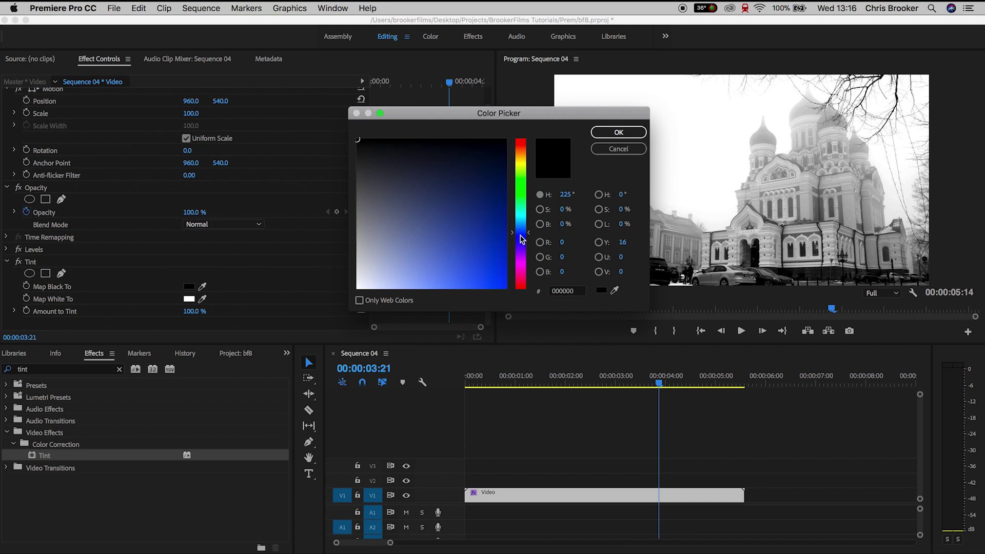
mouse_move(488, 164)
mouse_down()
mouse_move(499, 167)
mouse_move(495, 179)
mouse_up()
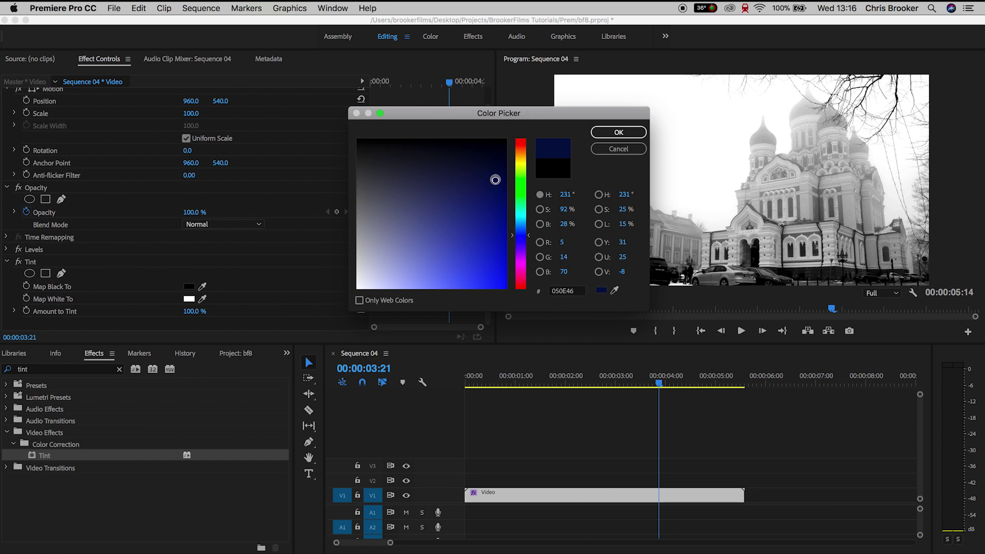
click(616, 131)
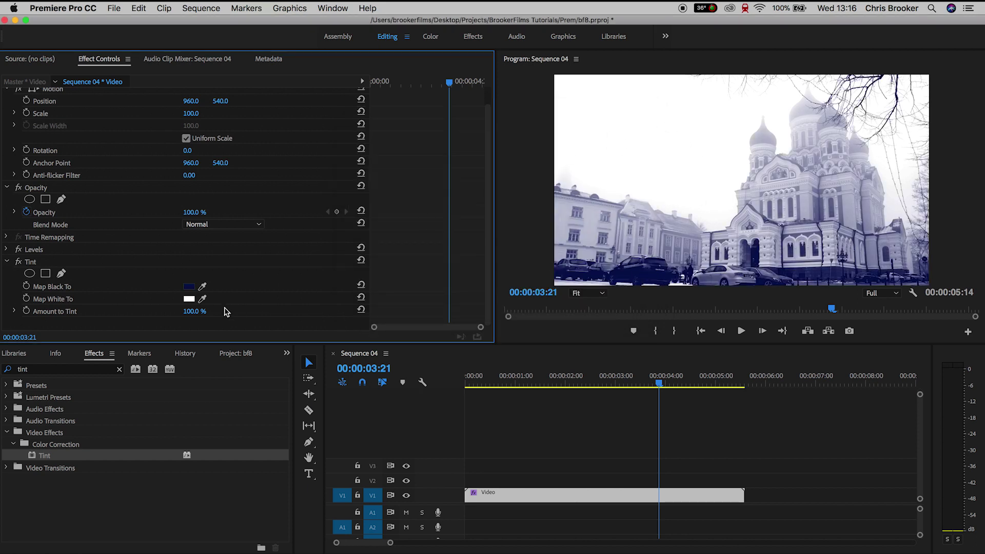
- Set Tint's Map White To colour to bright green, after briefly trying red
click(189, 300)
click(495, 213)
drag(494, 213, 510, 299)
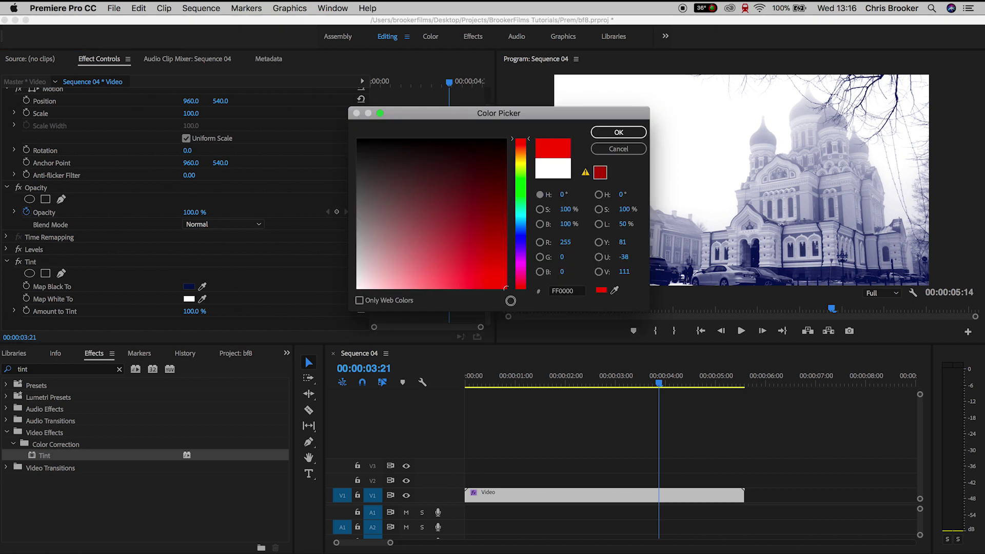
click(618, 133)
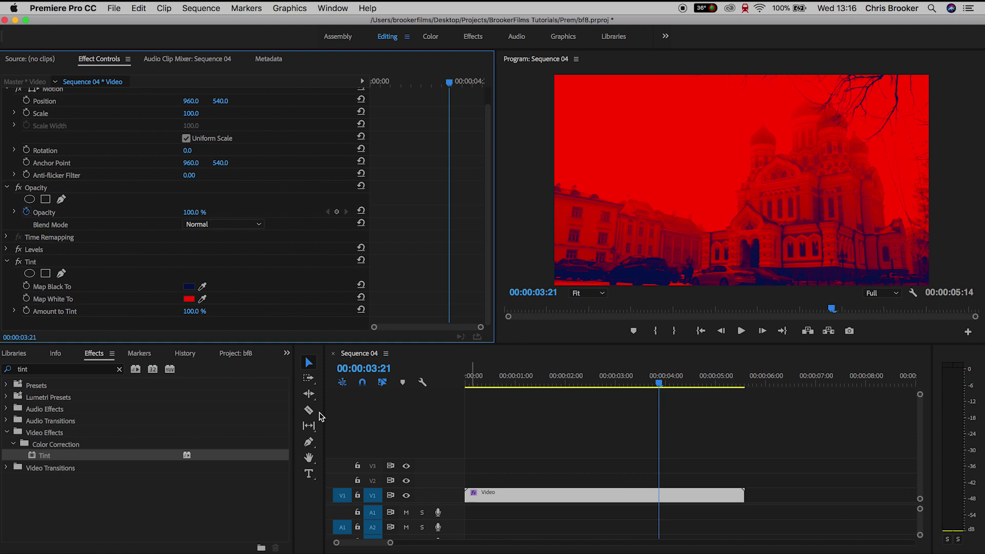
click(189, 299)
click(520, 186)
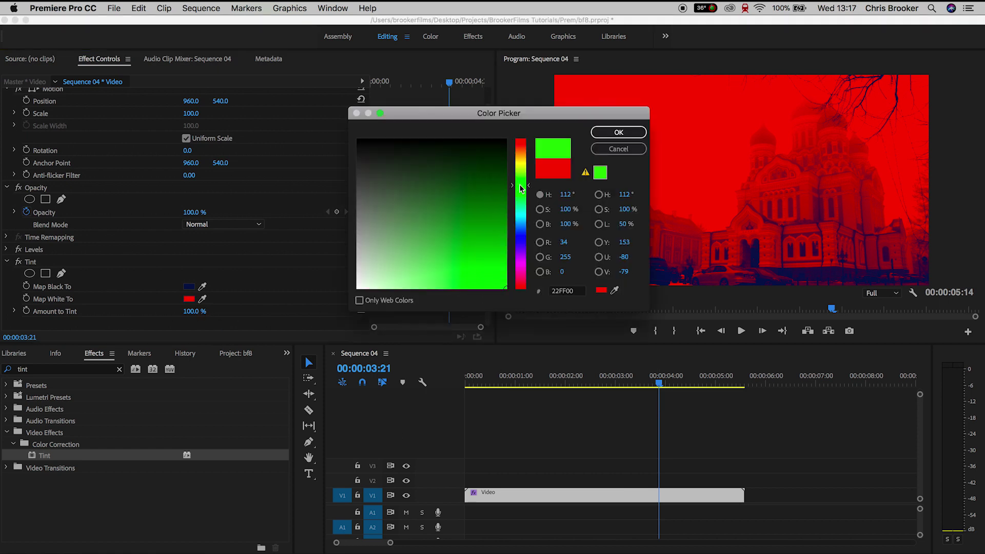
click(608, 133)
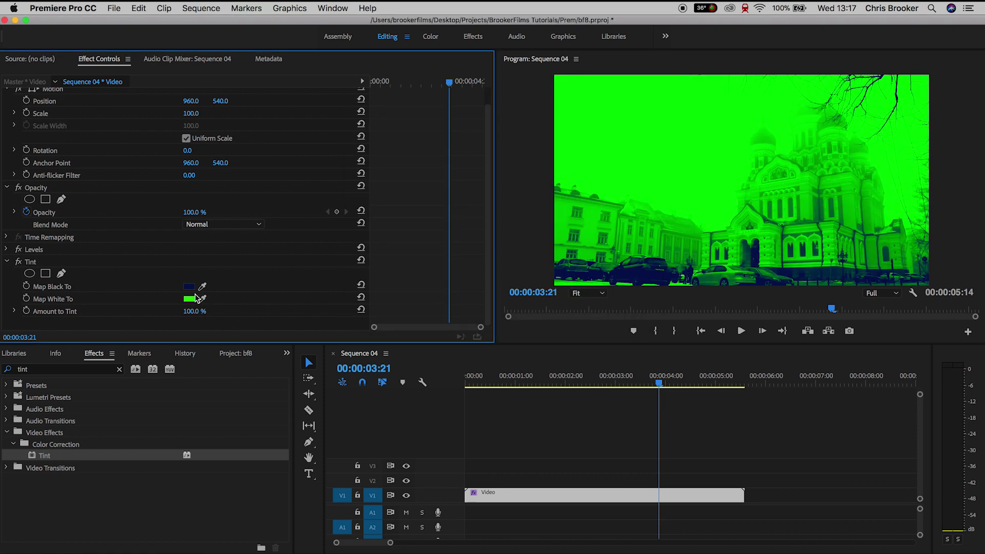
- Change Tint's Map Black To colour to a dark olive
click(190, 288)
drag(519, 204, 524, 169)
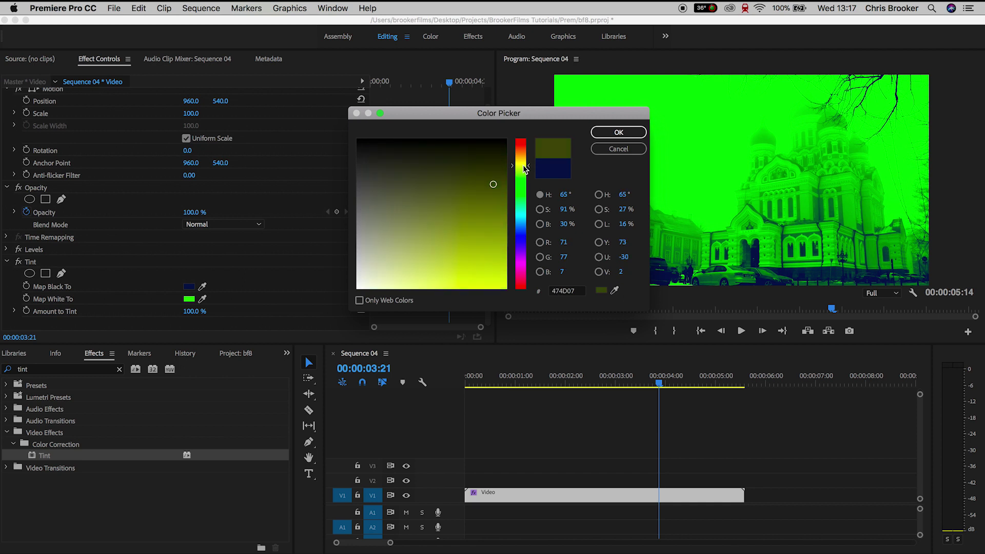
click(608, 134)
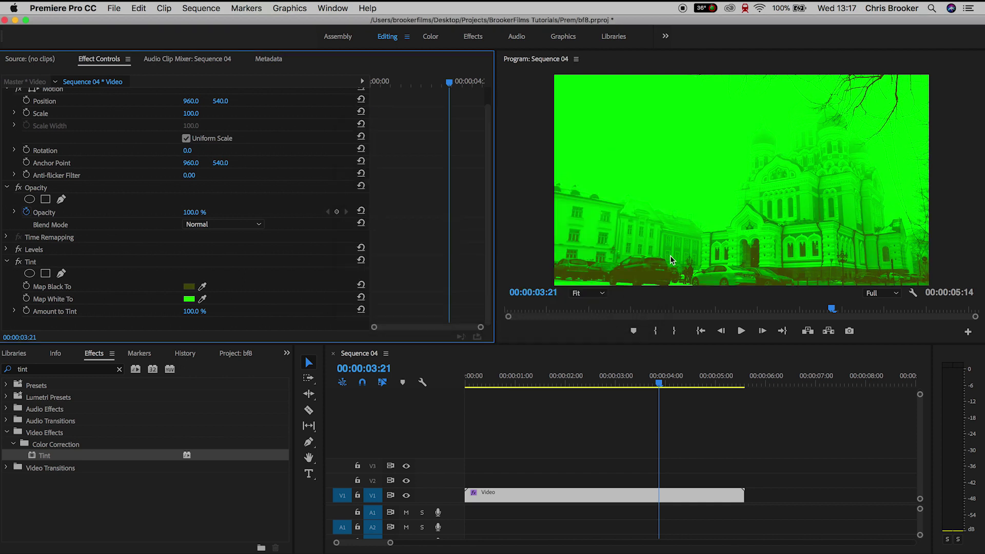
- Map Tint's blacks to dark purple, then preview other shadow hues like dark green
click(190, 287)
drag(523, 217, 518, 266)
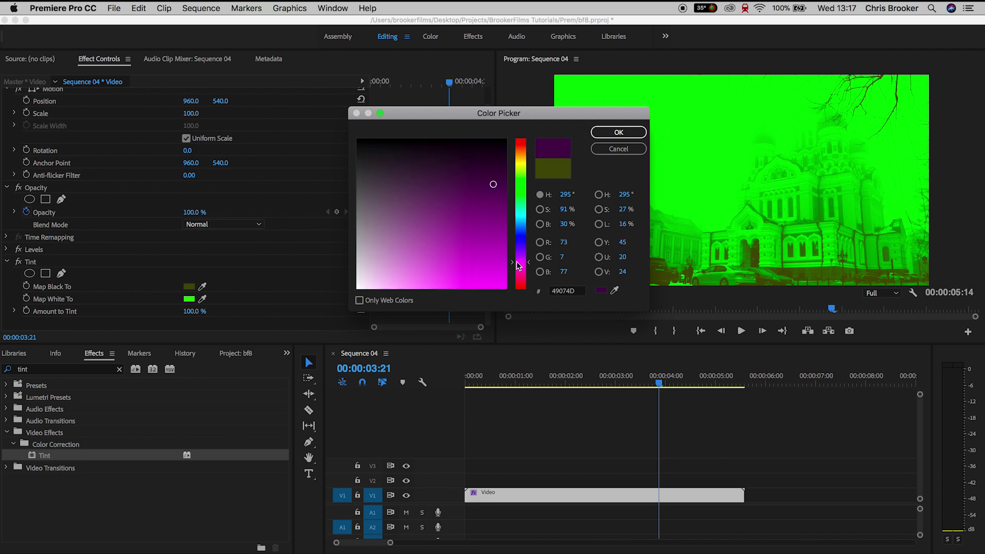
click(618, 132)
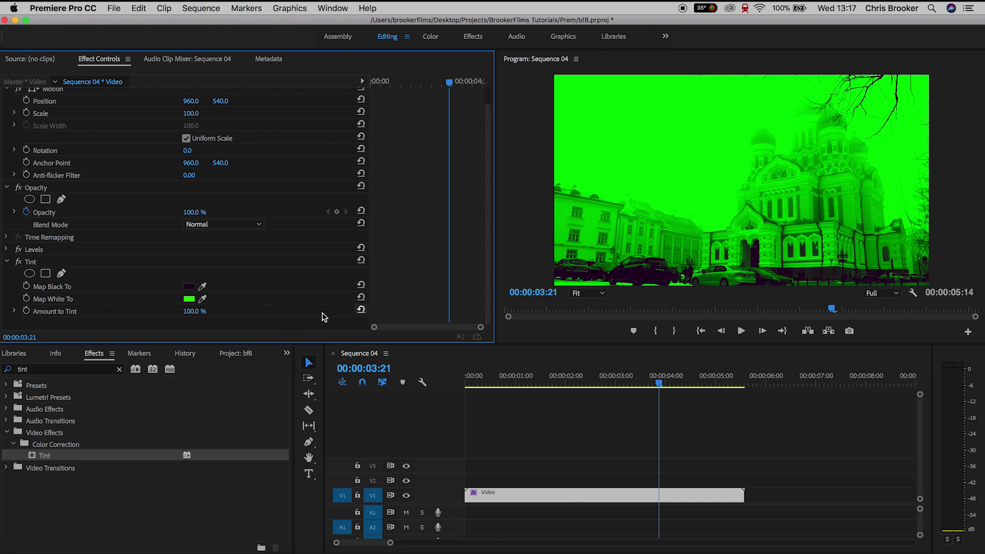
click(190, 287)
drag(524, 202, 526, 155)
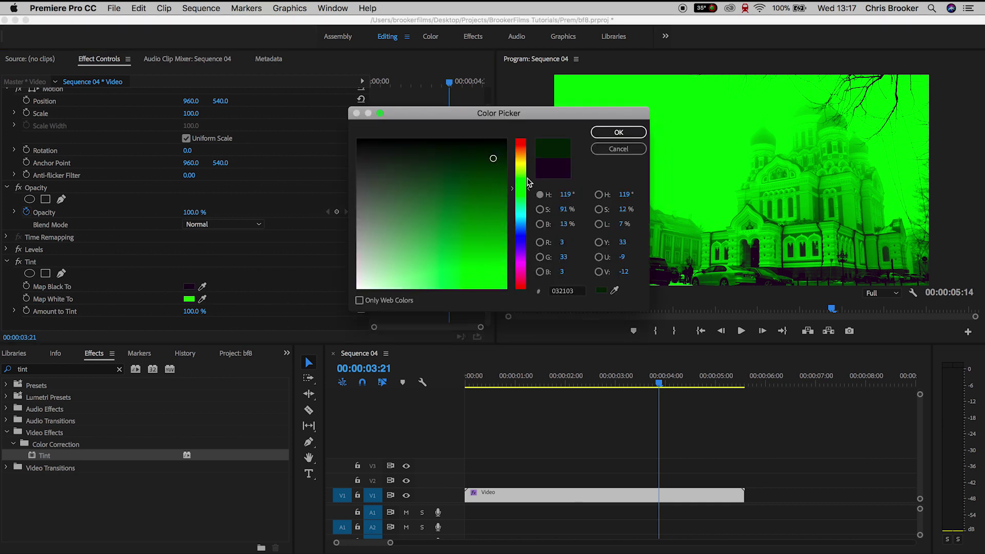